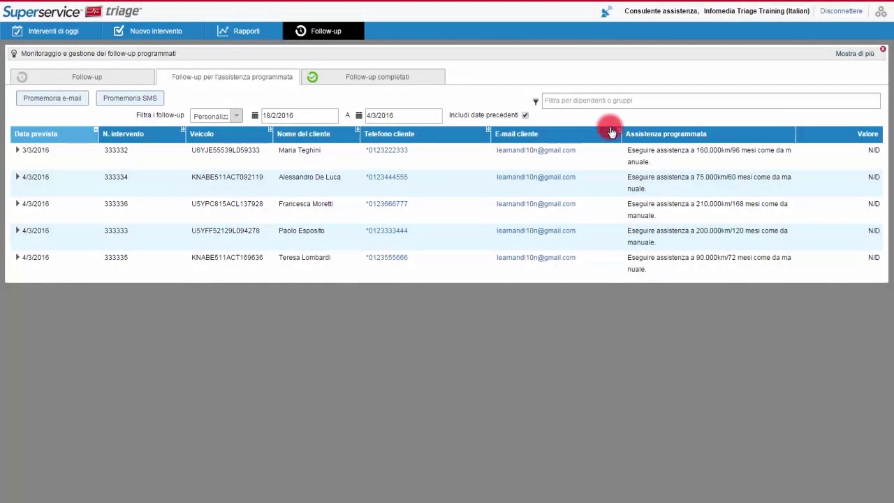
# Send the "Promemoria di assistenza" e-mail reminder for the preselected scheduled services, excluding the 200.000km/120 mesi one, after previewing the template.
pyautogui.click(60, 104)
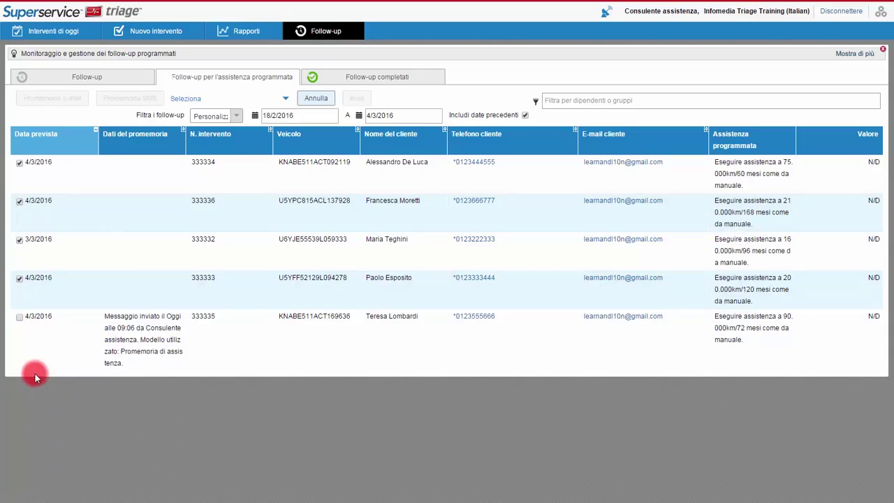
pyautogui.click(20, 280)
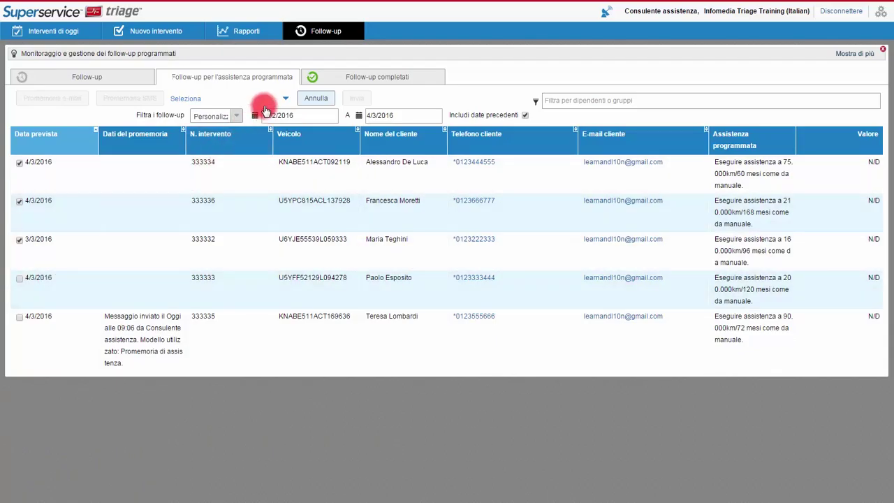
pyautogui.click(286, 100)
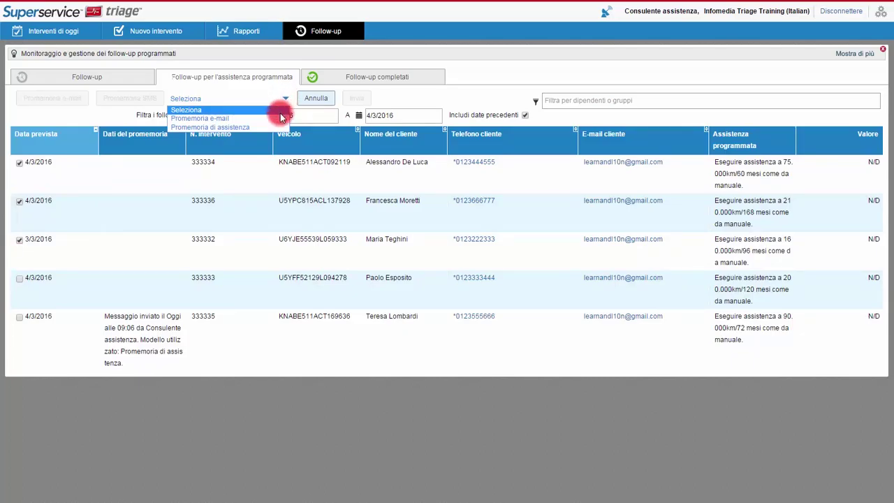
pyautogui.click(279, 131)
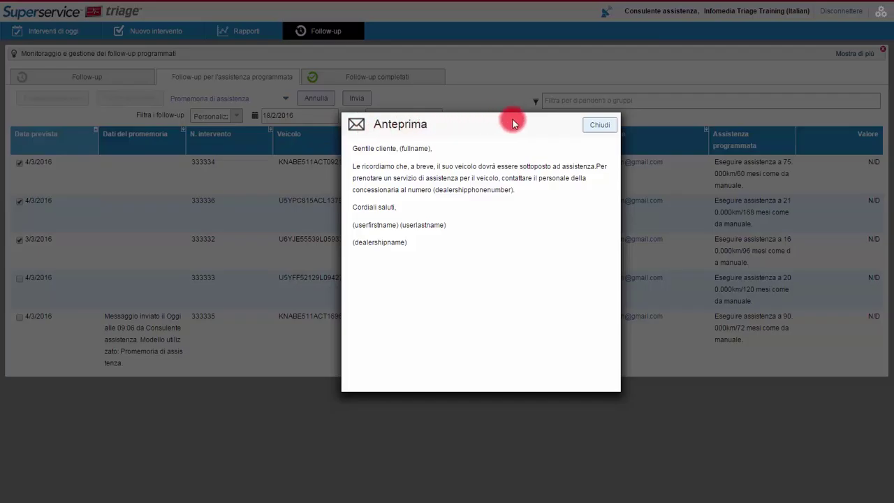
pyautogui.click(597, 127)
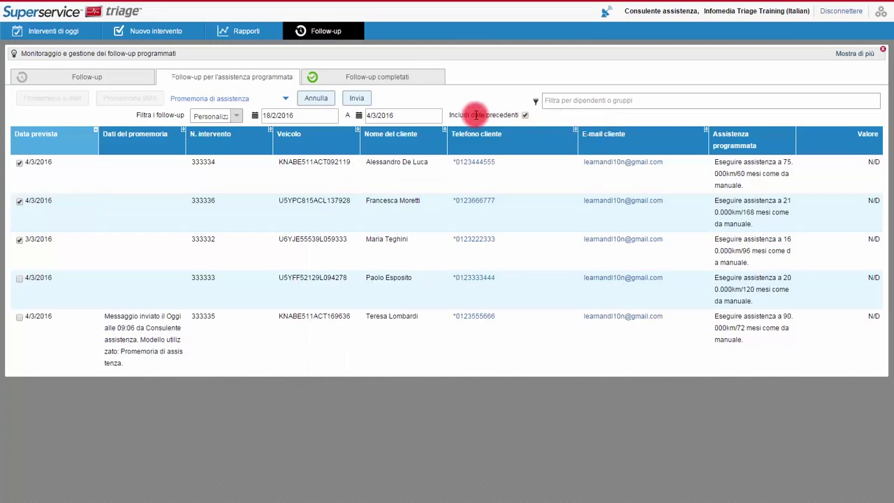
pyautogui.click(356, 98)
pyautogui.click(475, 272)
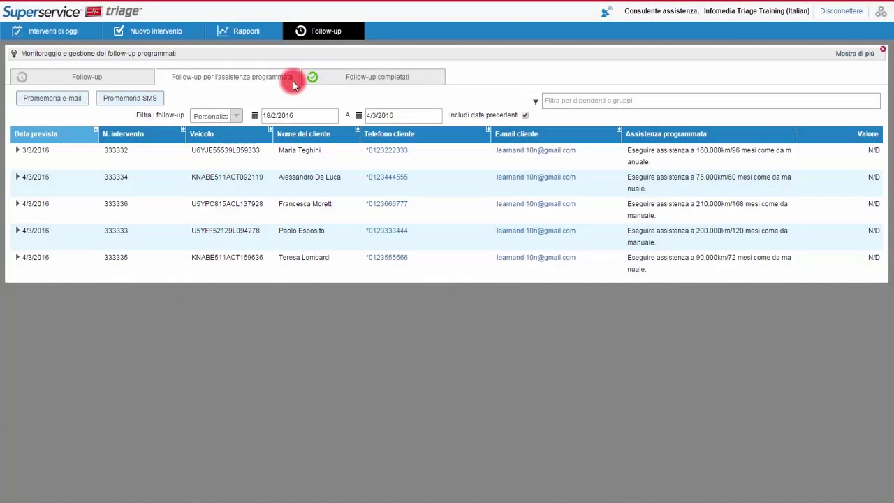
# Accept the 160.000km/96 mesi scheduled service follow-up and create an appointment for it.
pyautogui.click(22, 154)
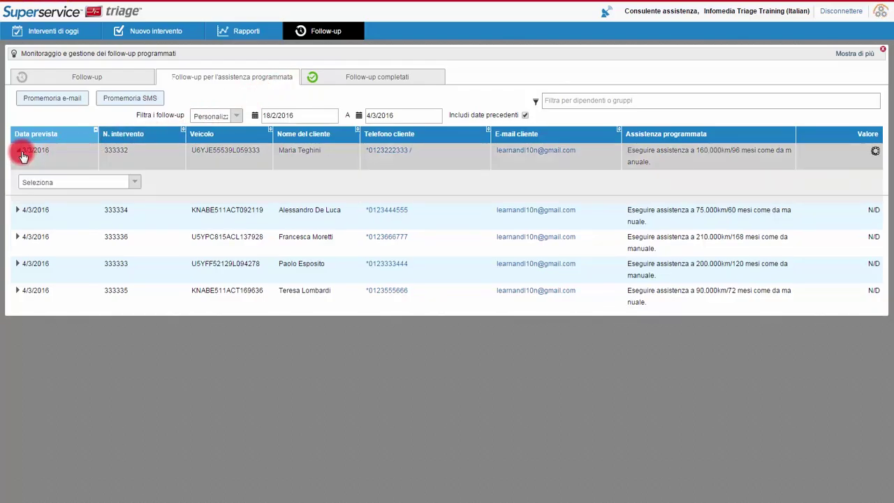
pyautogui.click(134, 182)
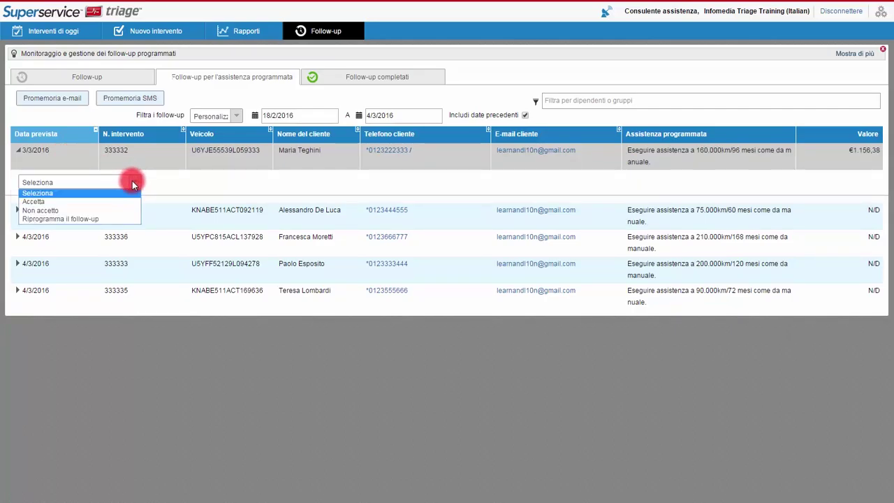
pyautogui.click(133, 202)
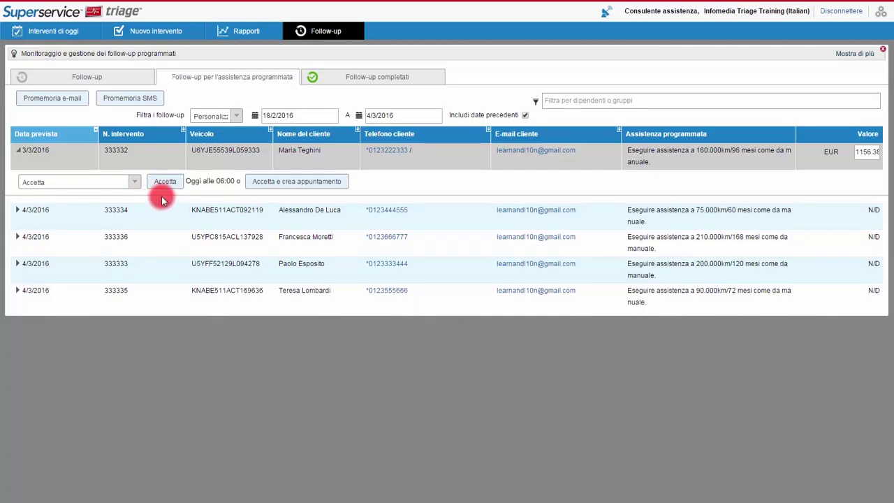
pyautogui.click(302, 189)
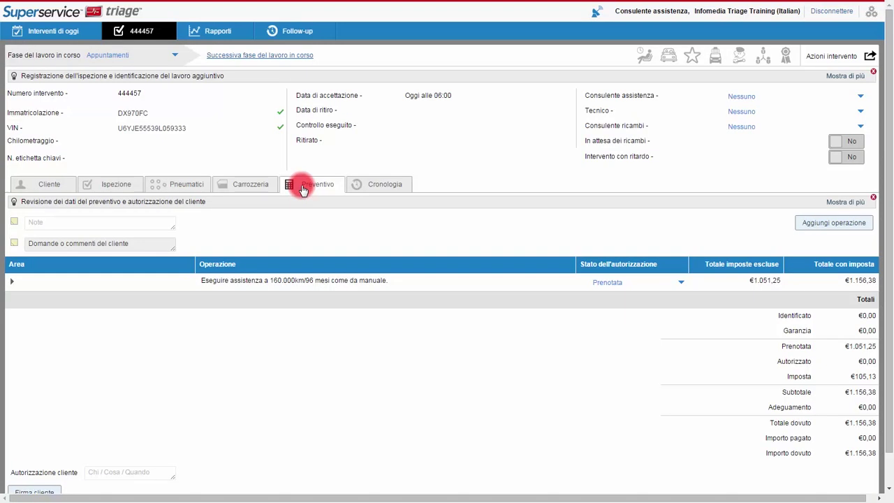
# Set the new appointment's acceptance date (Data di accettazione) to 26/02/2016 at 10:00 AM.
pyautogui.click(425, 97)
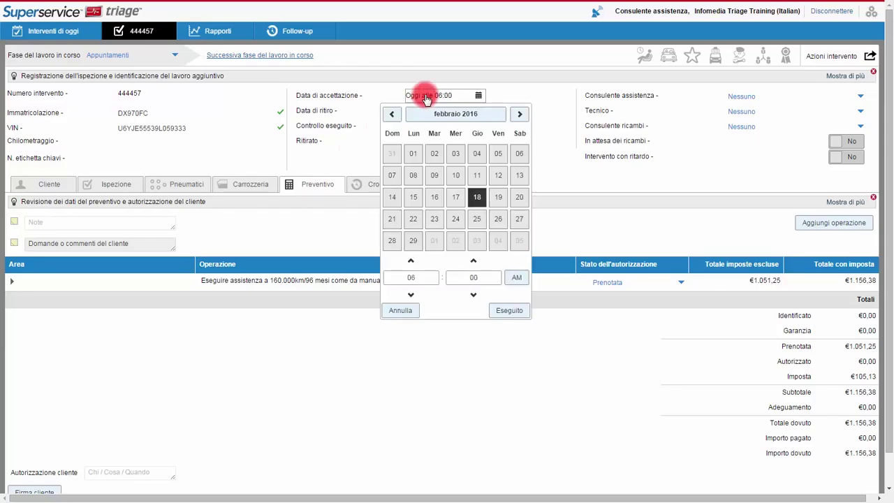
pyautogui.click(498, 219)
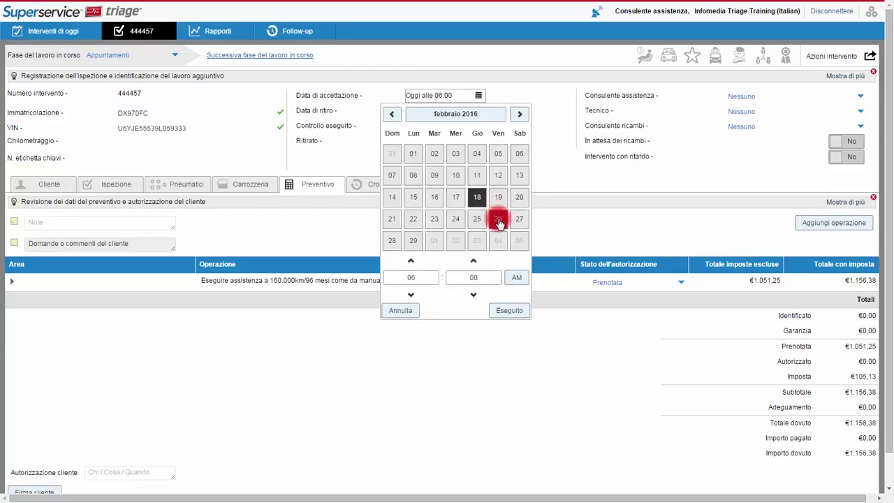
pyautogui.click(411, 261)
pyautogui.click(410, 260)
pyautogui.click(410, 260)
pyautogui.click(411, 260)
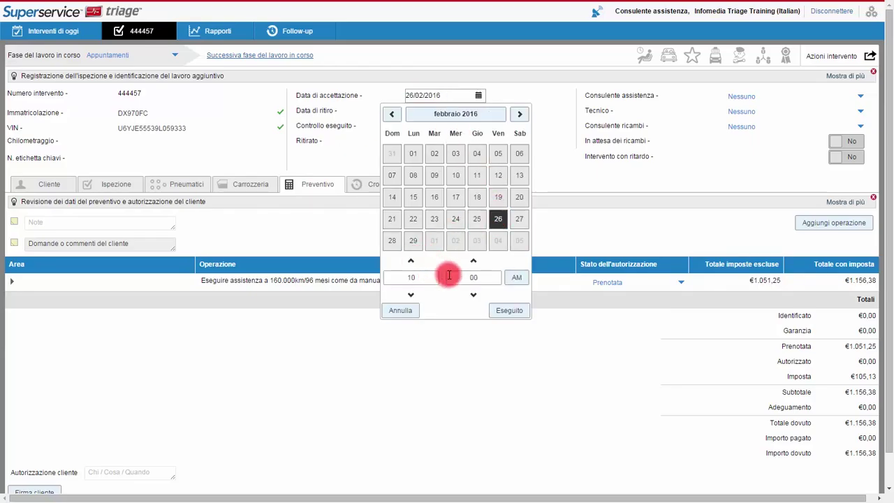
pyautogui.click(520, 310)
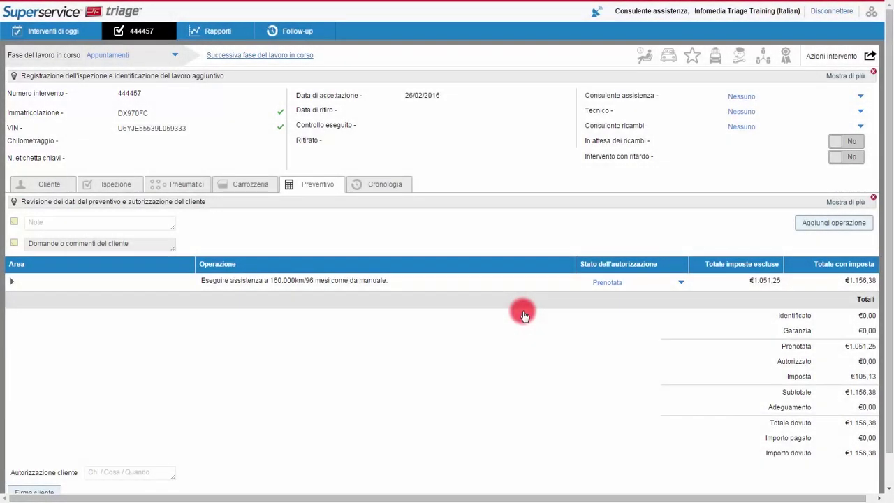
# Return to the scheduled service follow-ups and decline the 75.000km/60 mesi service with the reason "Rifiutato dall'autonoleggio".
pyautogui.click(324, 33)
pyautogui.click(288, 77)
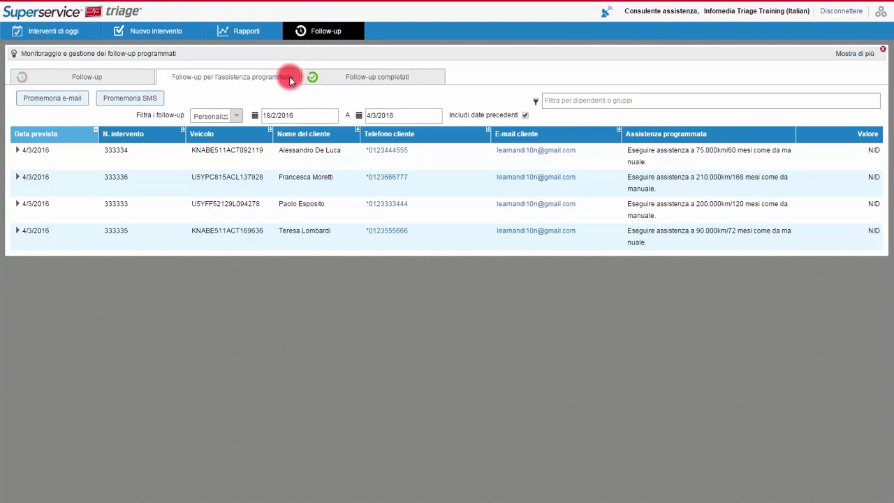
pyautogui.click(28, 152)
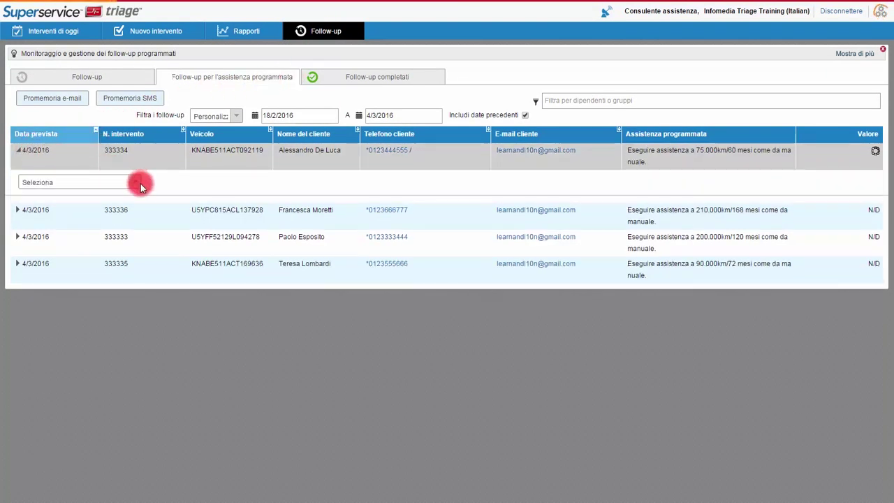
pyautogui.click(140, 184)
pyautogui.click(138, 211)
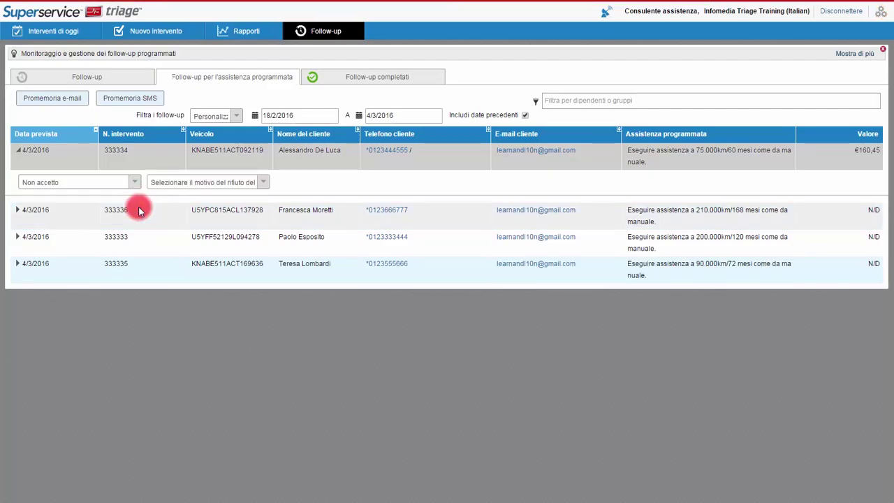
pyautogui.click(259, 184)
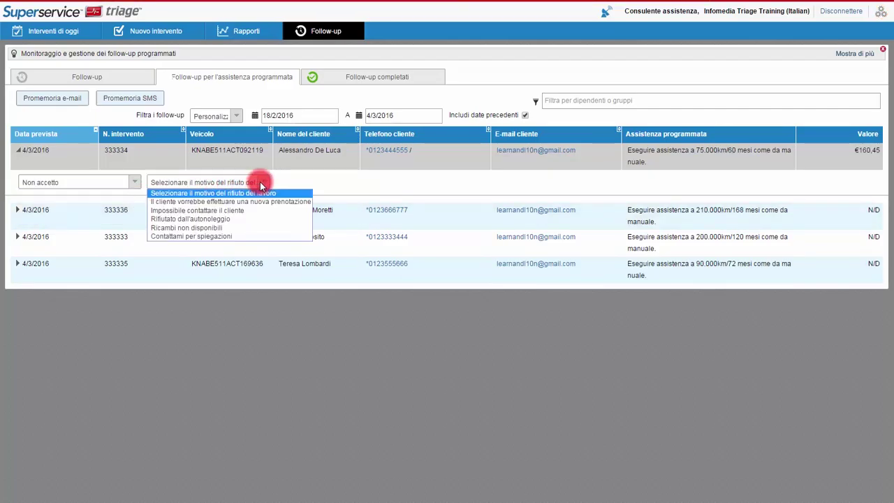
pyautogui.click(264, 219)
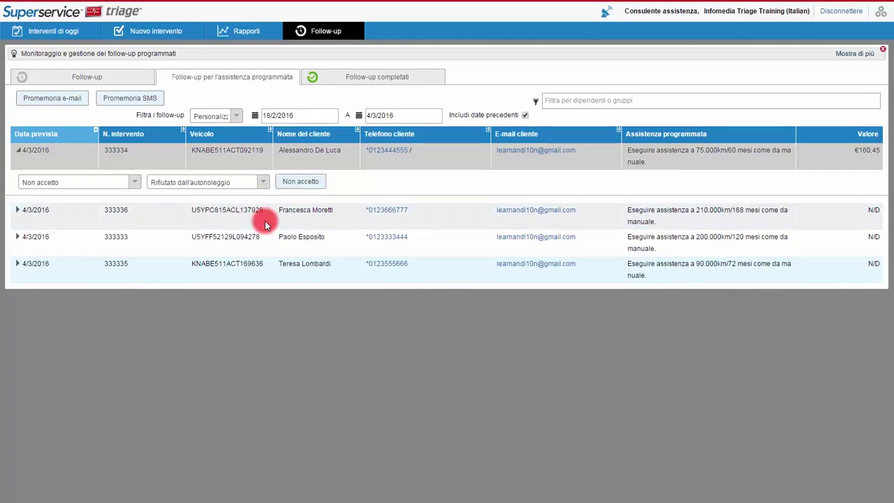
pyautogui.click(297, 181)
# Reschedule the 210.000km/168 mesi service follow-up to 19/2/2016 and display the completed follow-ups.
pyautogui.click(19, 151)
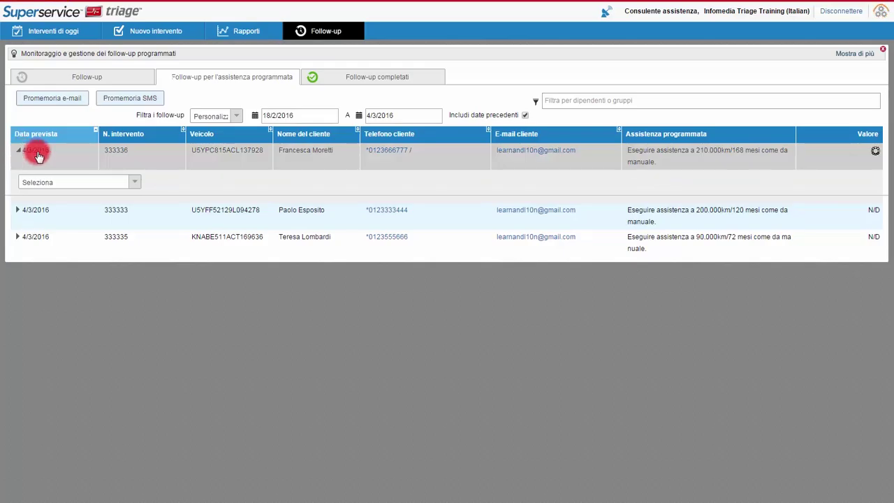
pyautogui.click(135, 182)
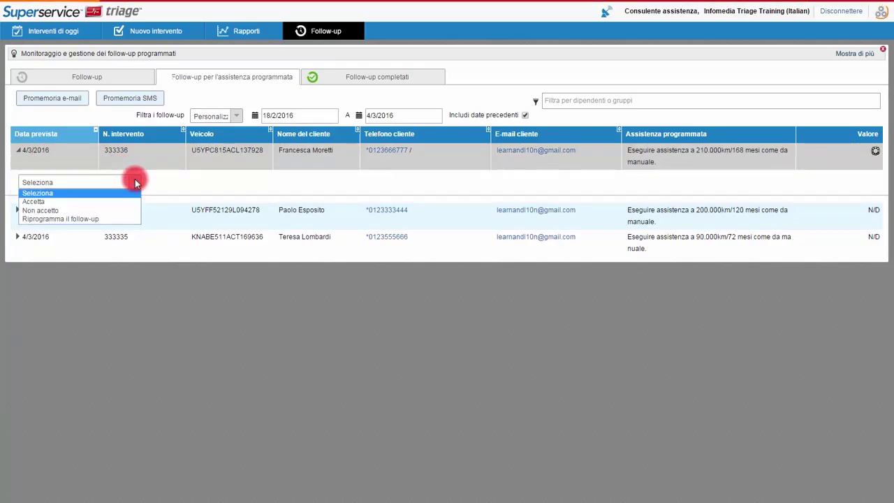
pyautogui.click(135, 220)
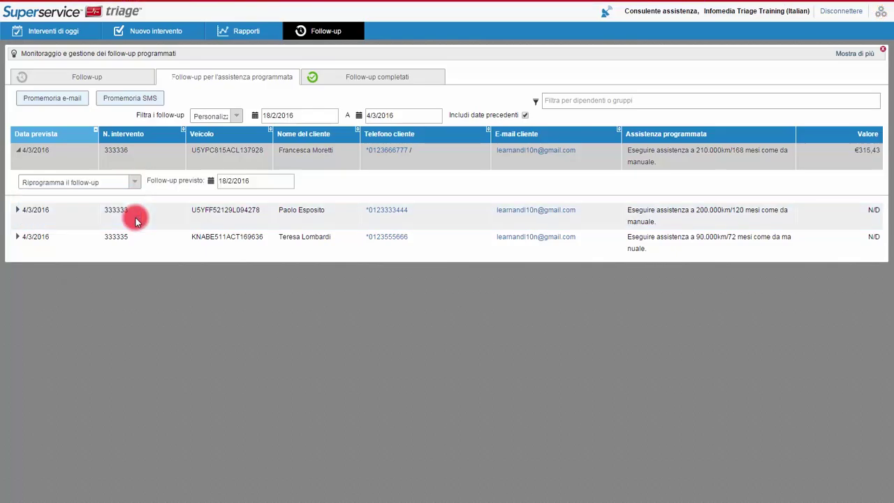
pyautogui.click(255, 181)
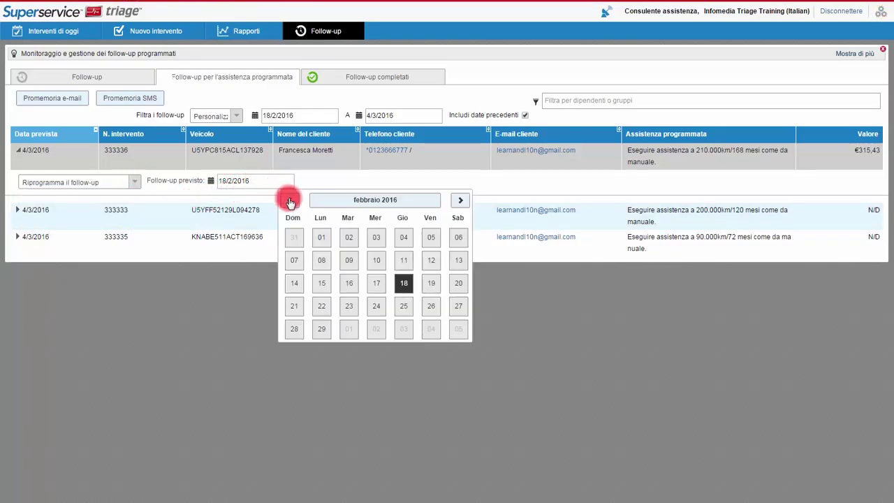
pyautogui.click(426, 284)
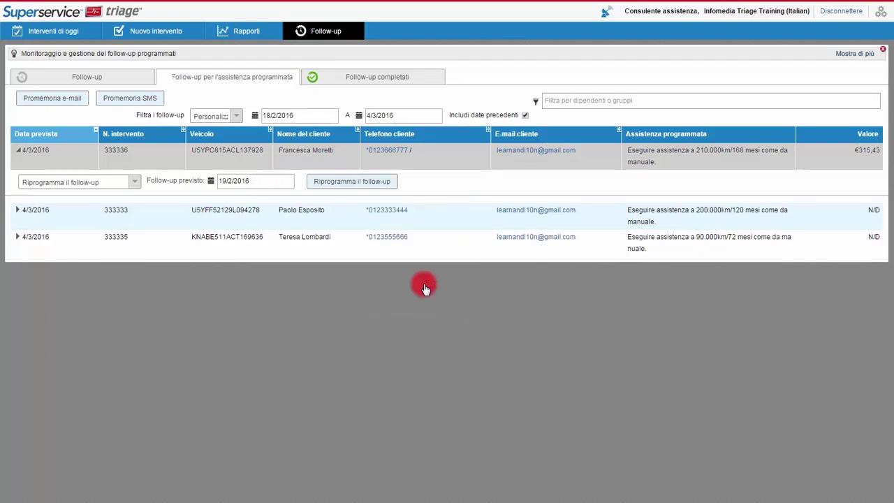
pyautogui.click(365, 181)
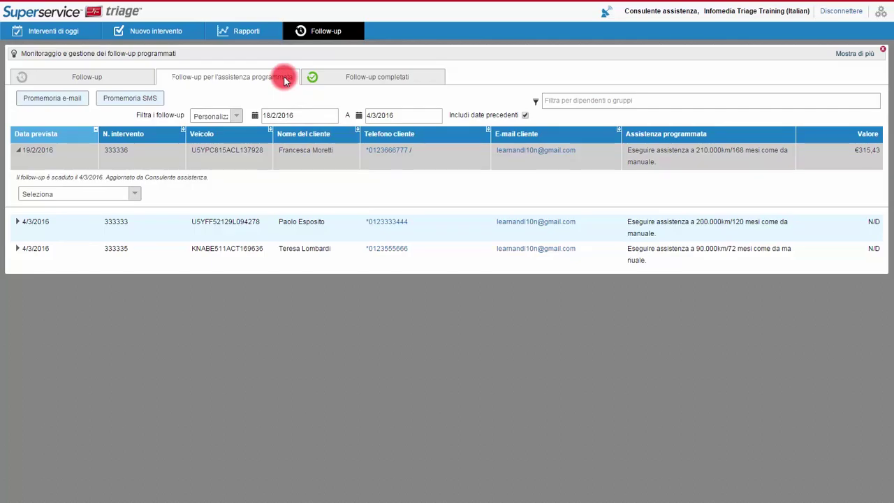
pyautogui.click(433, 79)
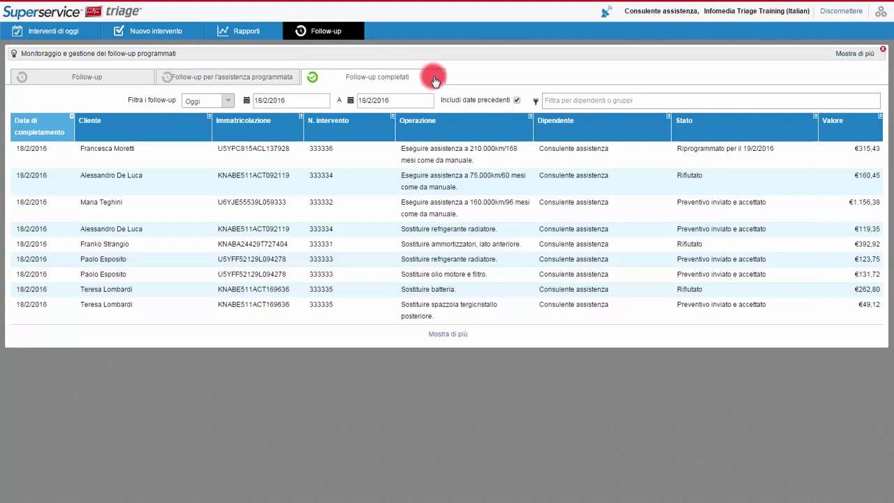